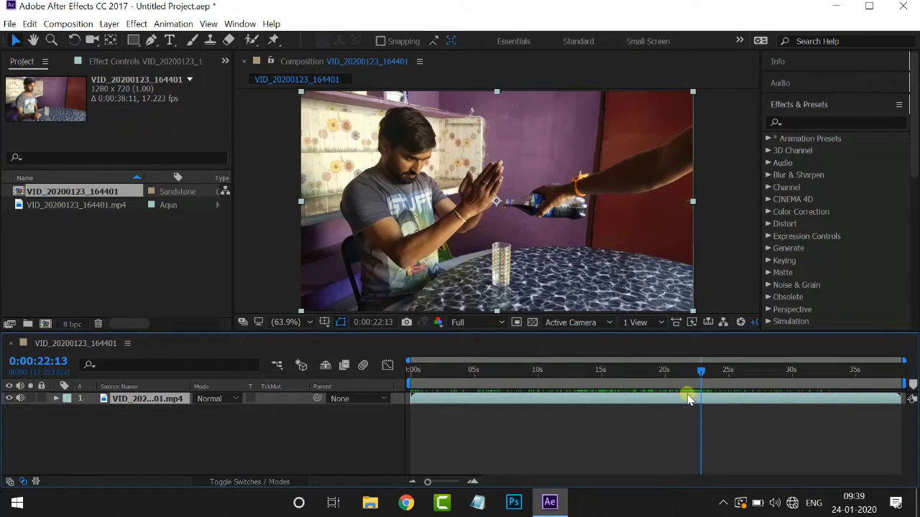
- Split the clip at 22:13 and slide the later layer left to start near 9 seconds
left_click(30, 24)
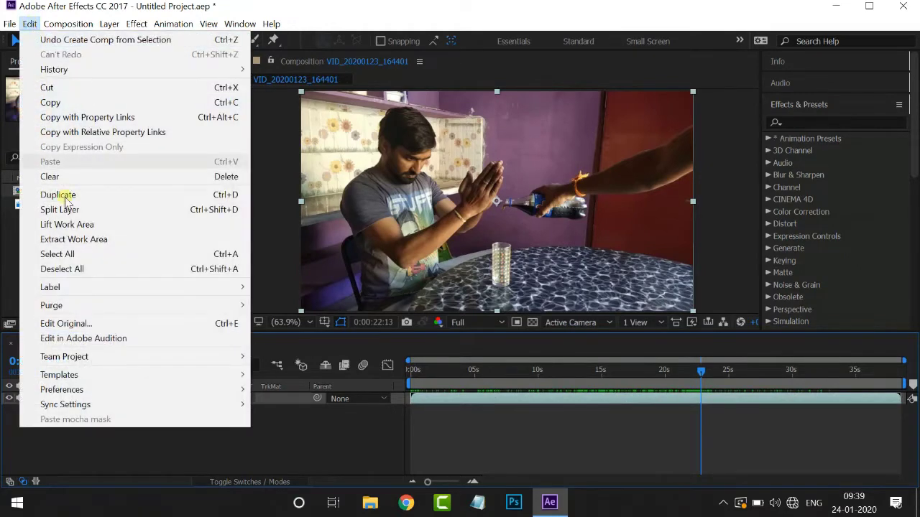
left_click(68, 209)
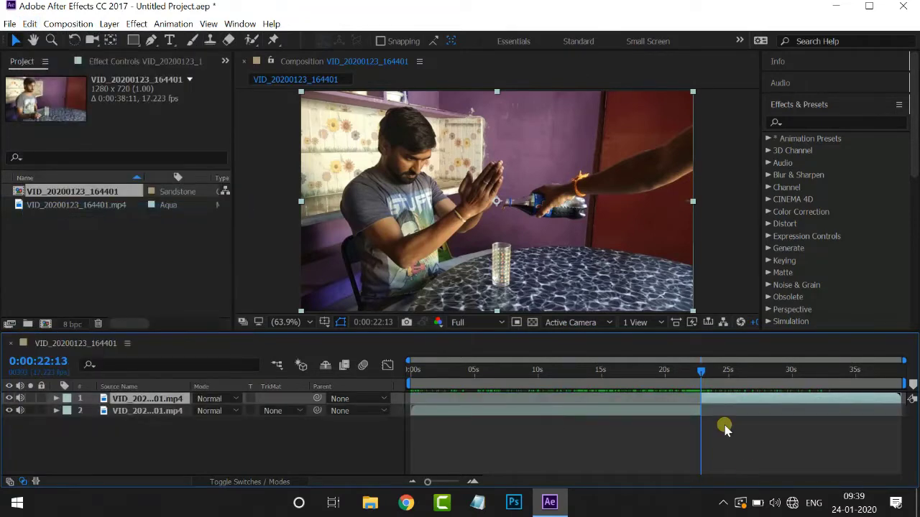
left_click_drag(729, 402, 534, 400)
left_click(515, 370)
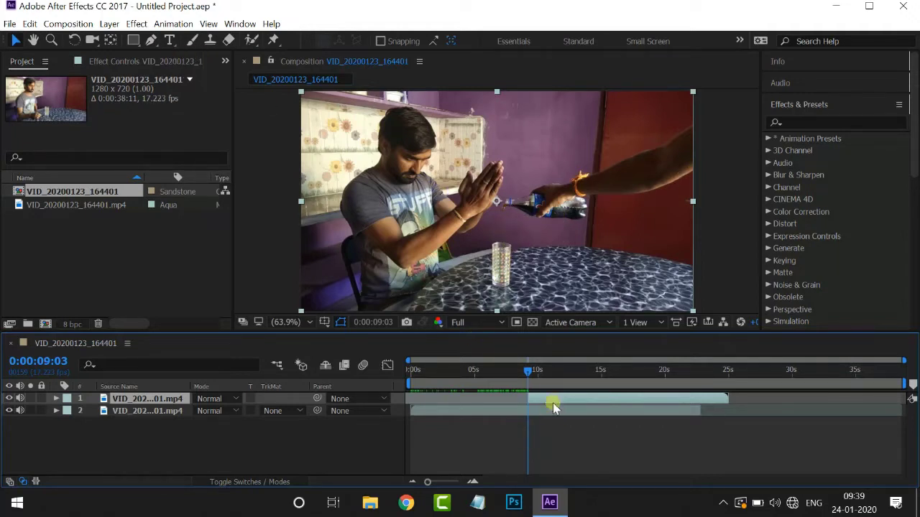
- Draw a closed Pen mask from below the bottle mouth down around the glass
left_click(152, 39)
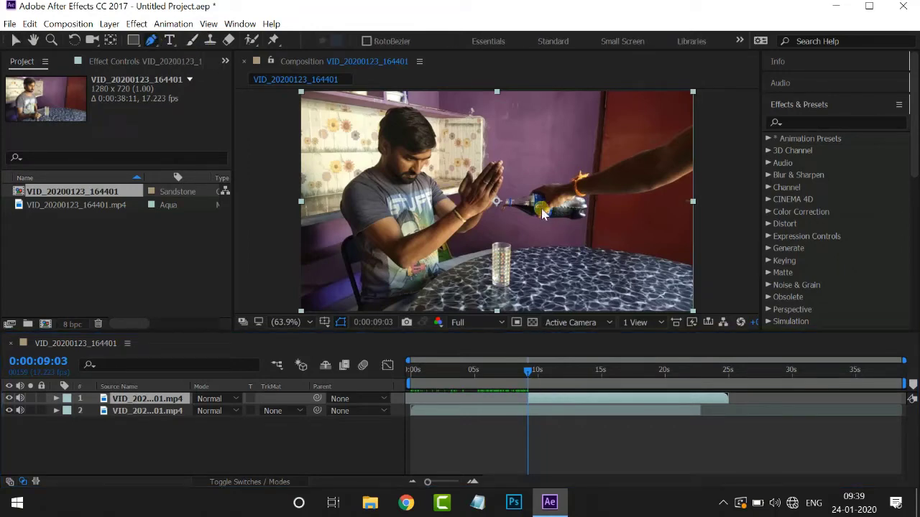
scroll(542, 215, "up", 3)
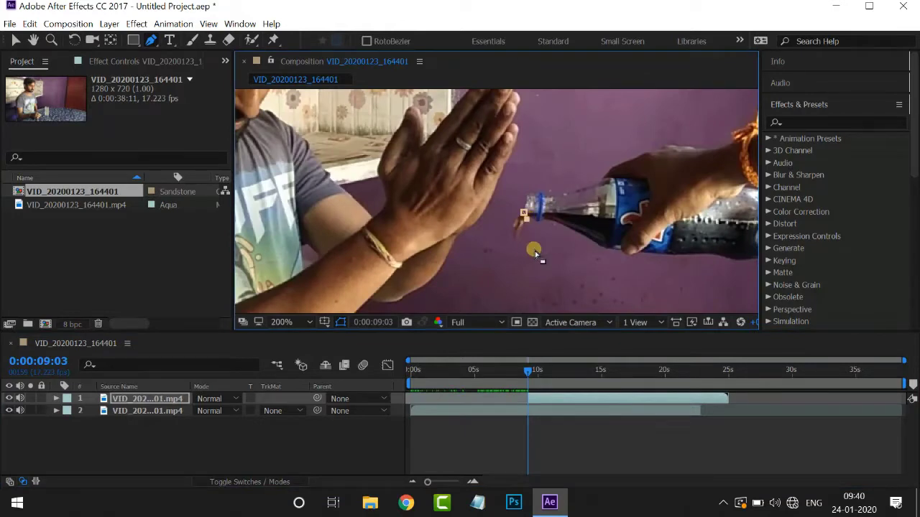
scroll(535, 252, "down", 3)
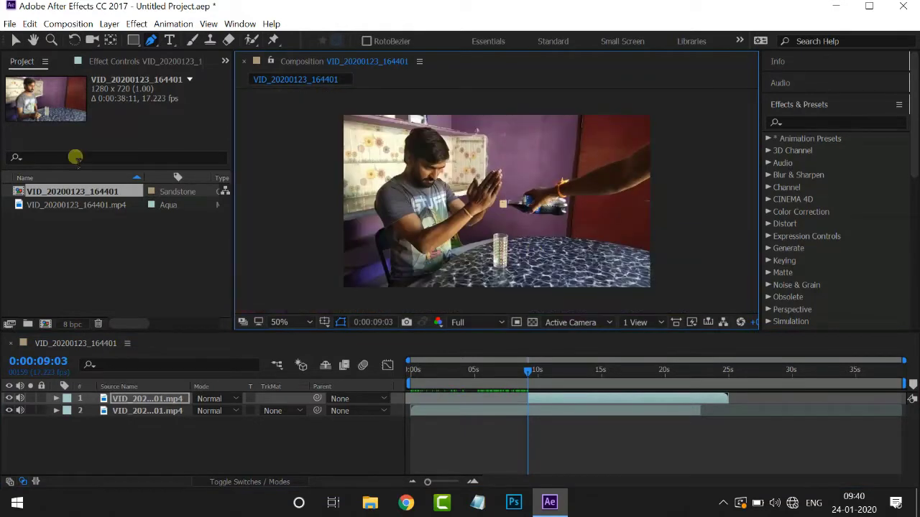
left_click(514, 227)
left_click(516, 251)
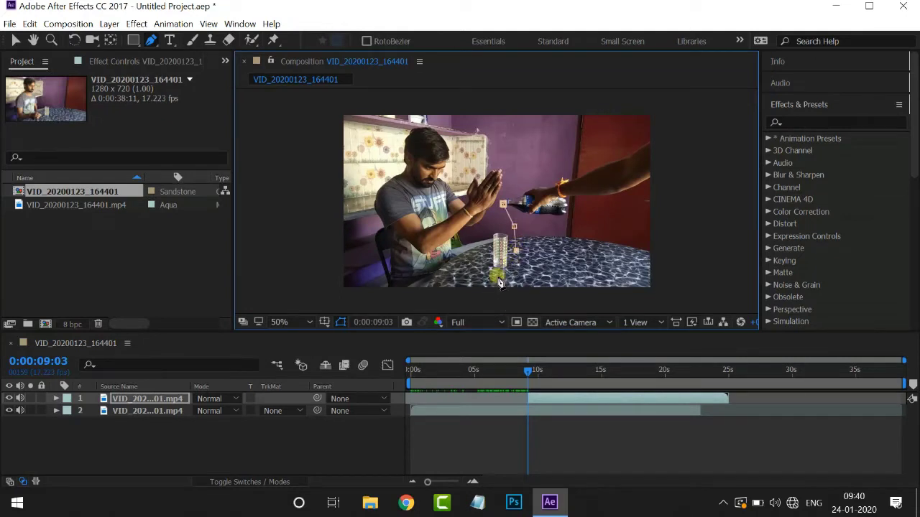
left_click(496, 275)
left_click(480, 263)
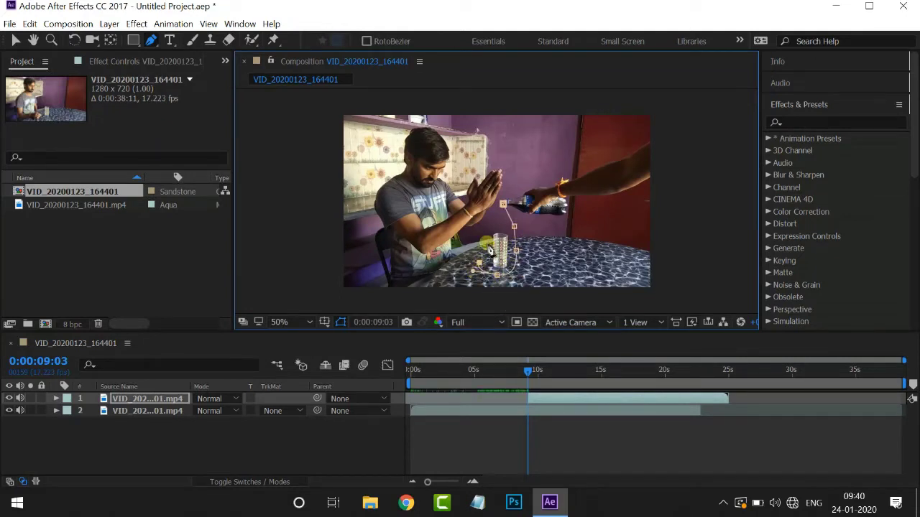
left_click(486, 235)
key("period")
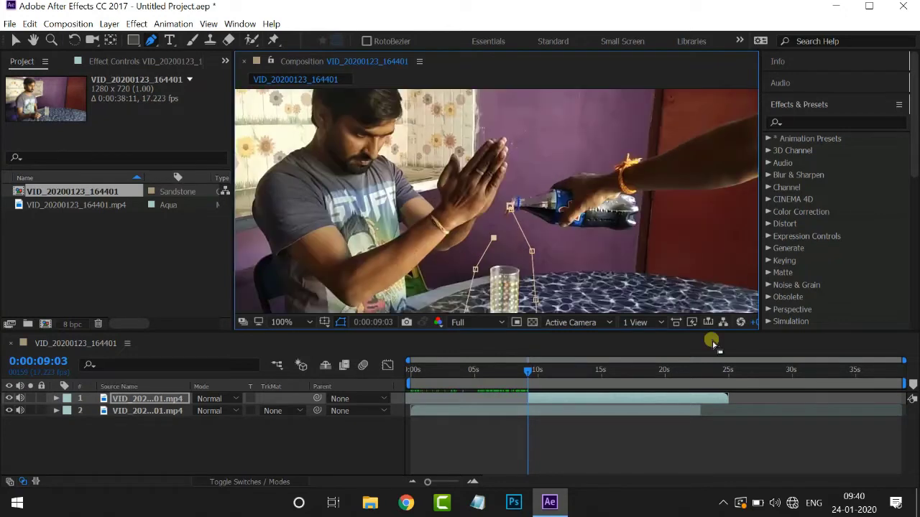
key("period")
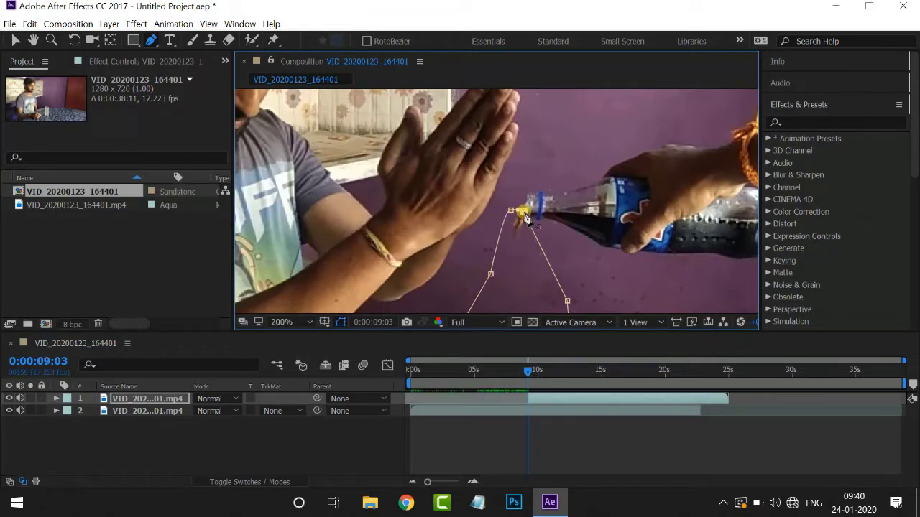
left_click(610, 311)
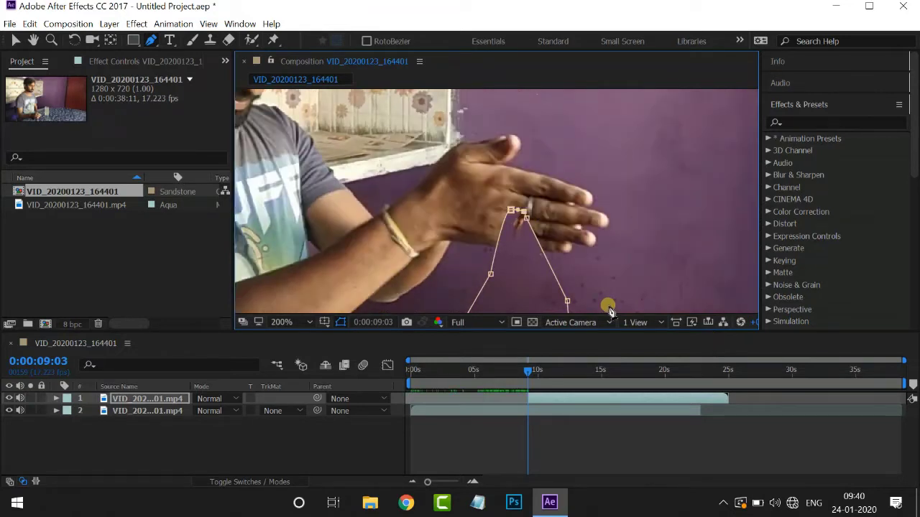
- Reframe the view on the hands and glass, then expand the upper layer's properties
key("comma")
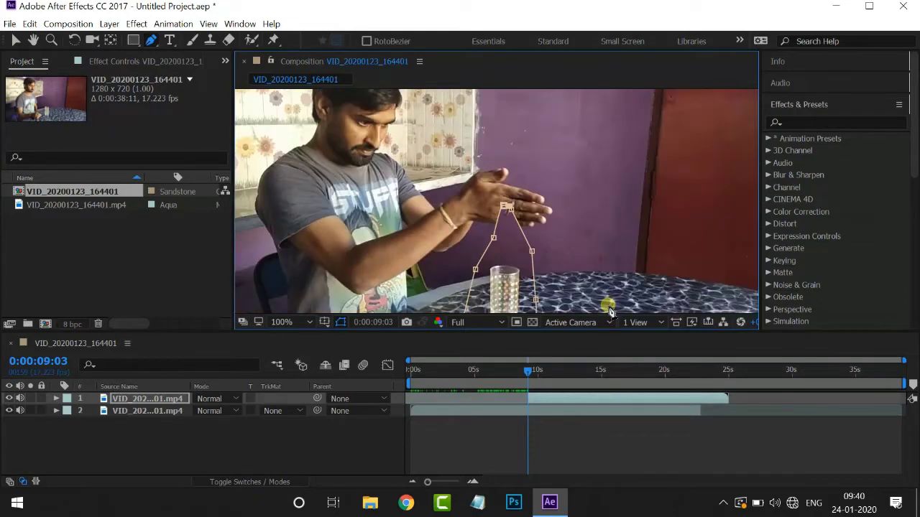
key("h")
left_click(478, 228)
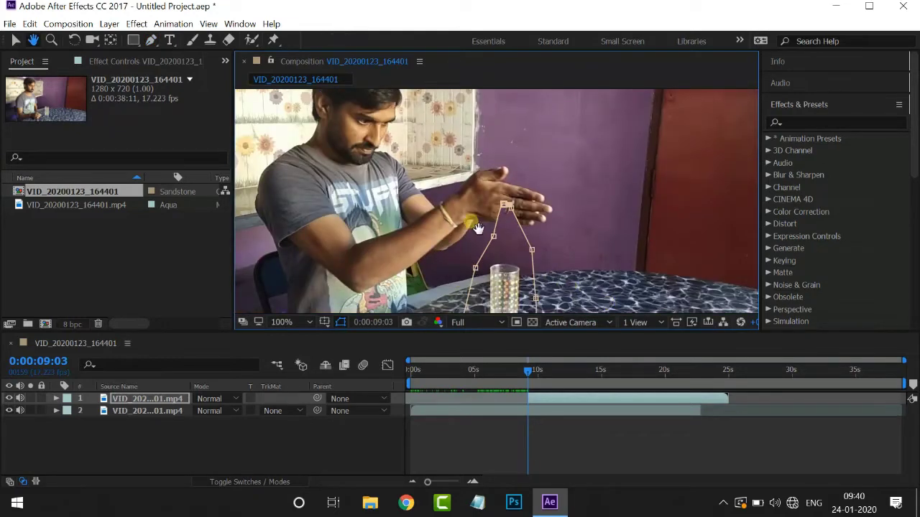
left_click_drag(477, 229, 499, 187)
left_click(56, 399)
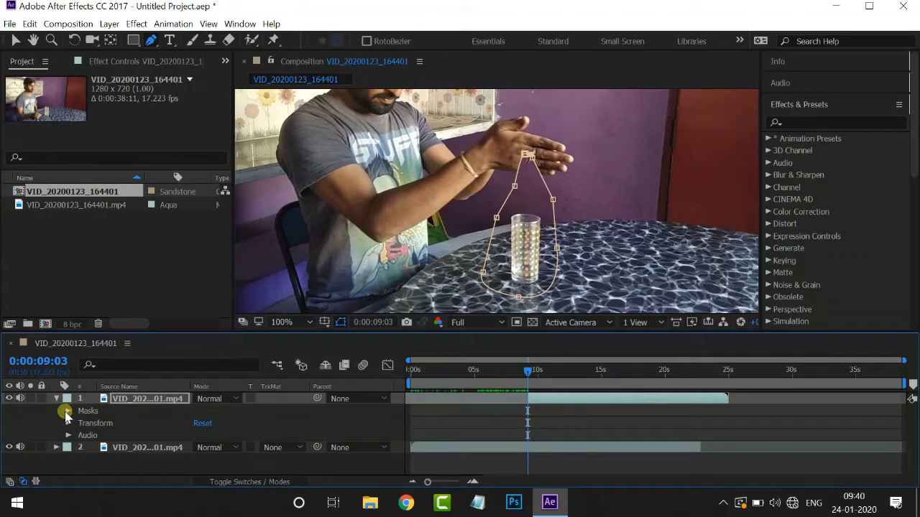
- Expand Mask 1 on the upper layer and add a Mask Path keyframe at 0:00:09:03
left_click(69, 411)
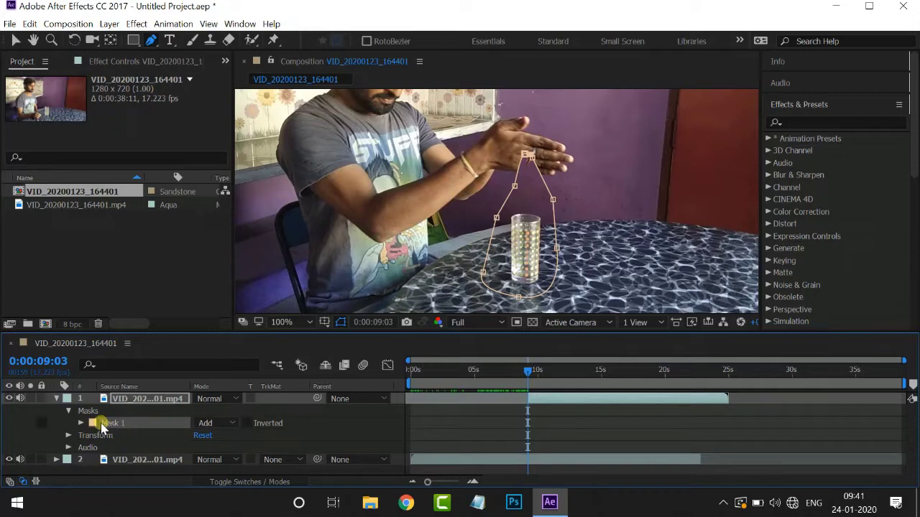
left_click(82, 423)
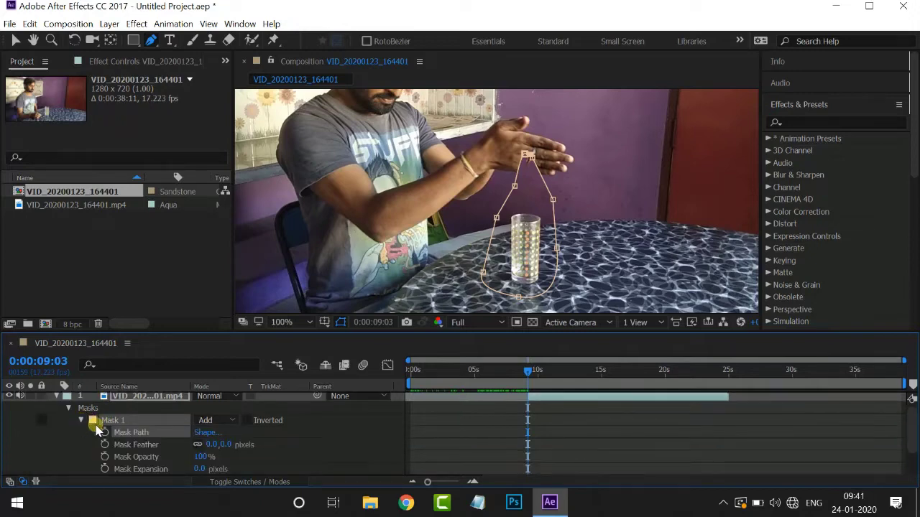
scroll(160, 445, "down", 2)
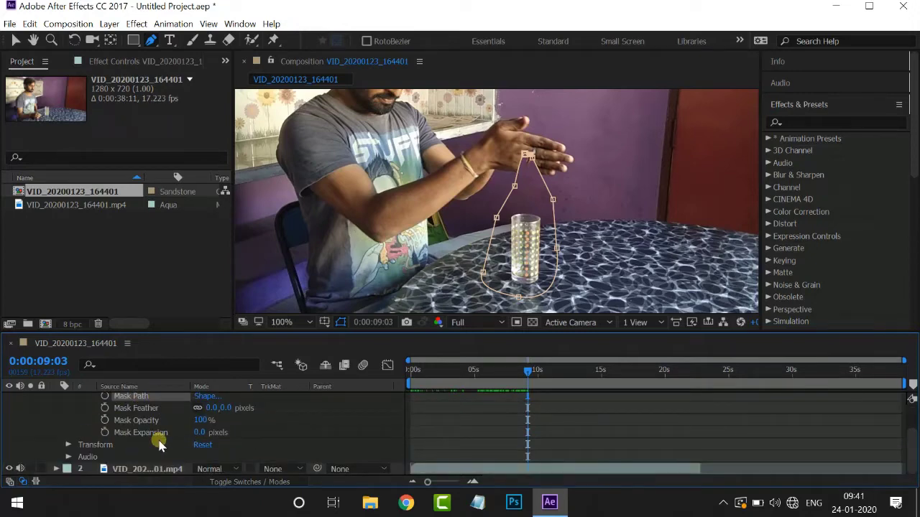
scroll(132, 419, "up", 1)
scroll(132, 418, "up", 1)
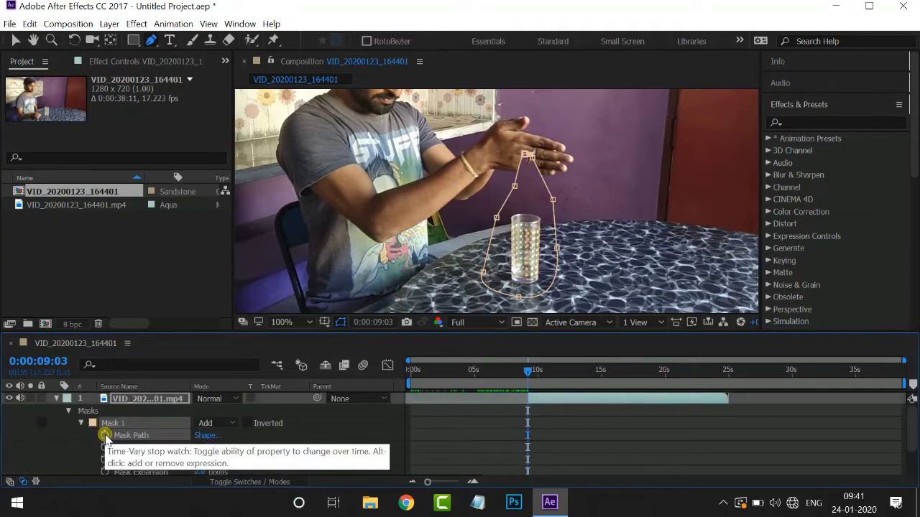
left_click(105, 436)
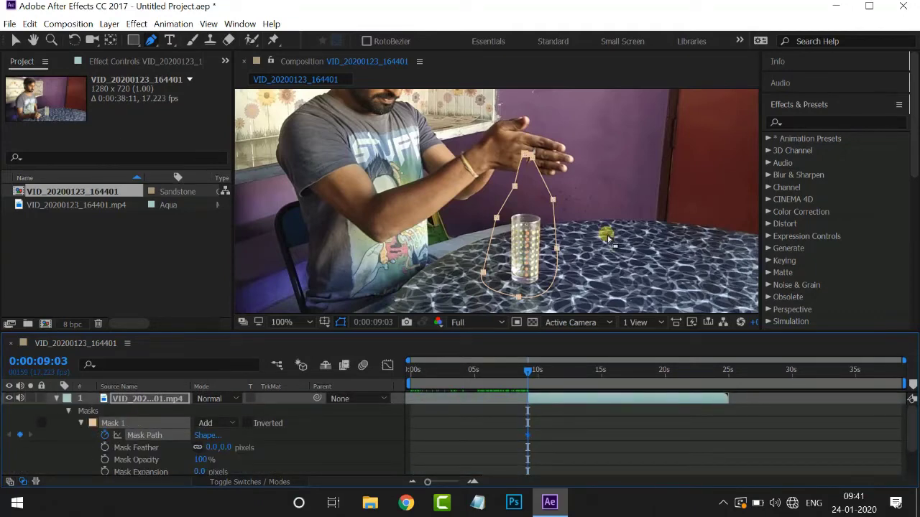
scroll(608, 240, "up", 4)
- Pull the mask's top points down below the hand on the first frame
left_click_drag(610, 226, 609, 171)
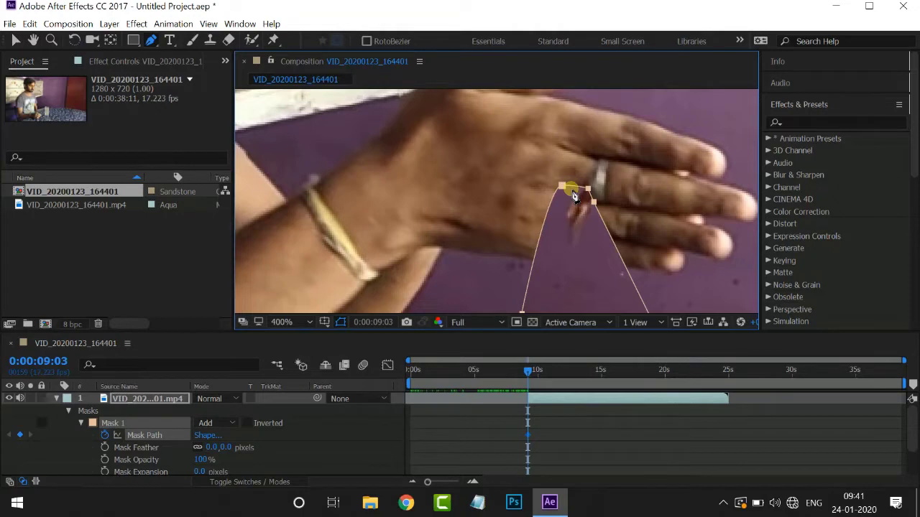
key("v")
left_click_drag(573, 194, 539, 266)
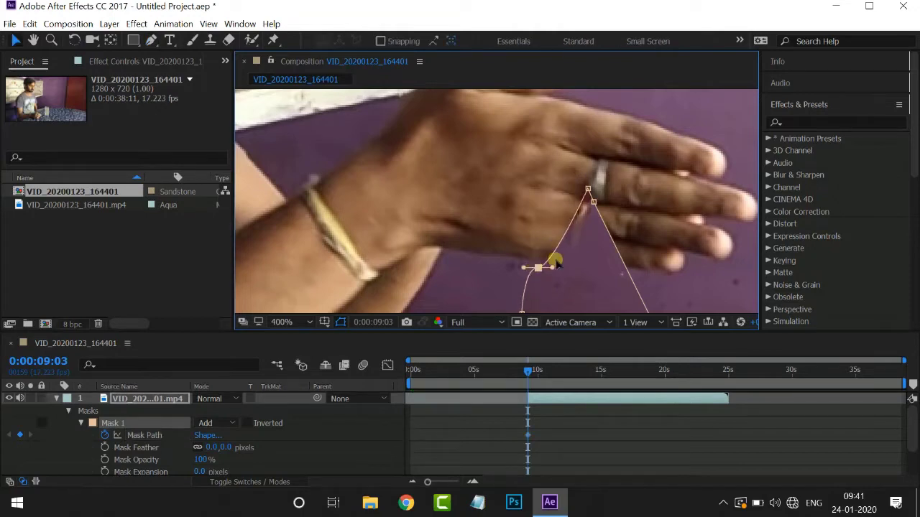
left_click_drag(586, 190, 582, 271)
left_click(593, 203)
left_click_drag(593, 202, 608, 269)
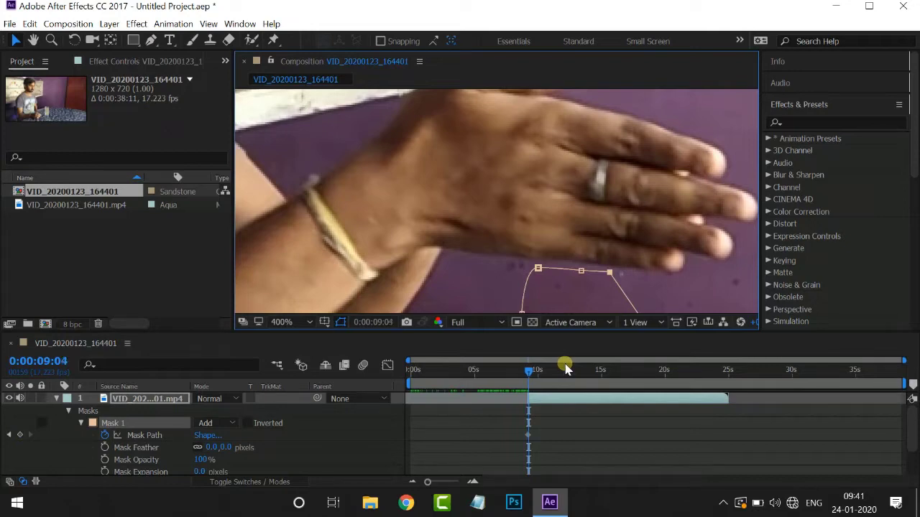
left_click_drag(579, 270, 579, 268)
left_click(538, 269)
left_click_drag(538, 269, 538, 267)
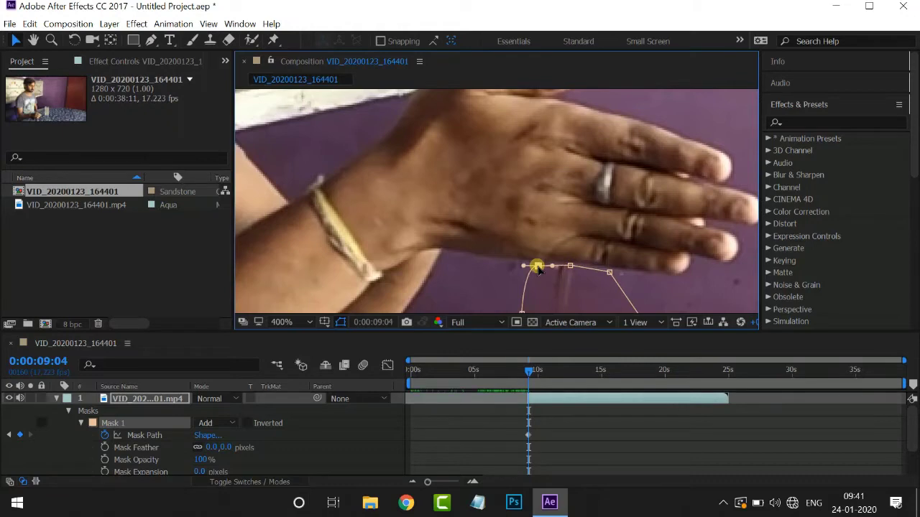
- Step forward frame by frame to about 10:11, reshaping the mask's right side to follow the hand
key("Page_Down")
key("Page_Down")
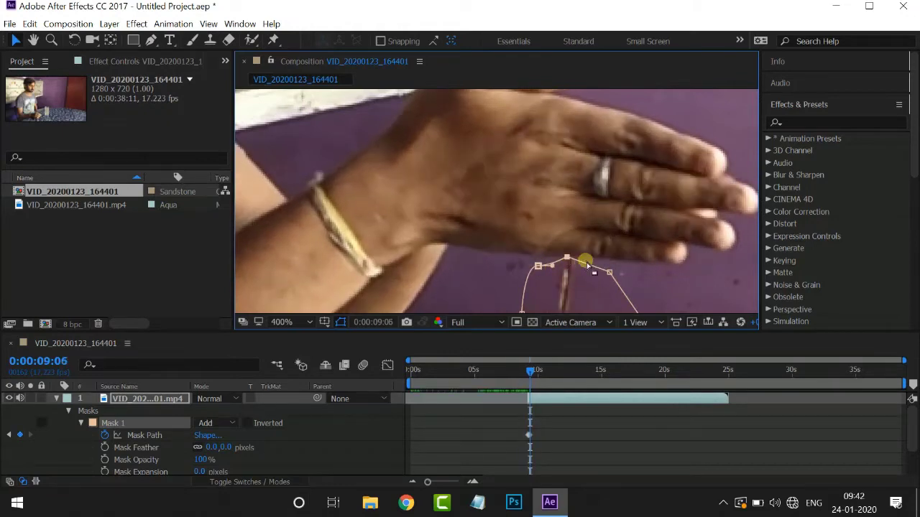
left_click(595, 271)
key("Page_Down")
key("Page_Down")
key("Page_Down")
mouse_move(593, 273)
left_mouse_down()
mouse_move(540, 279)
mouse_move(580, 270)
left_mouse_up()
key("Page_Down")
key("Page_Down")
key("Page_Down")
key("Page_Down")
key("Page_Down")
key("Page_Down")
key("Page_Down")
key("Page_Down")
key("Page_Down")
key("Page_Down")
key("Page_Down")
key("Page_Down")
key("Page_Down")
key("Page_Down")
key("Page_Down")
key("Page_Down")
left_click(544, 438)
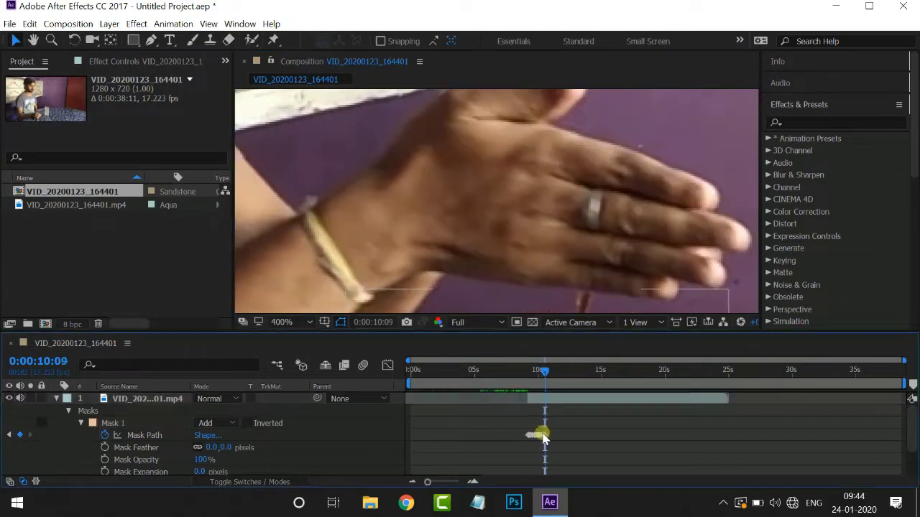
key("Page_Down")
key("Page_Down")
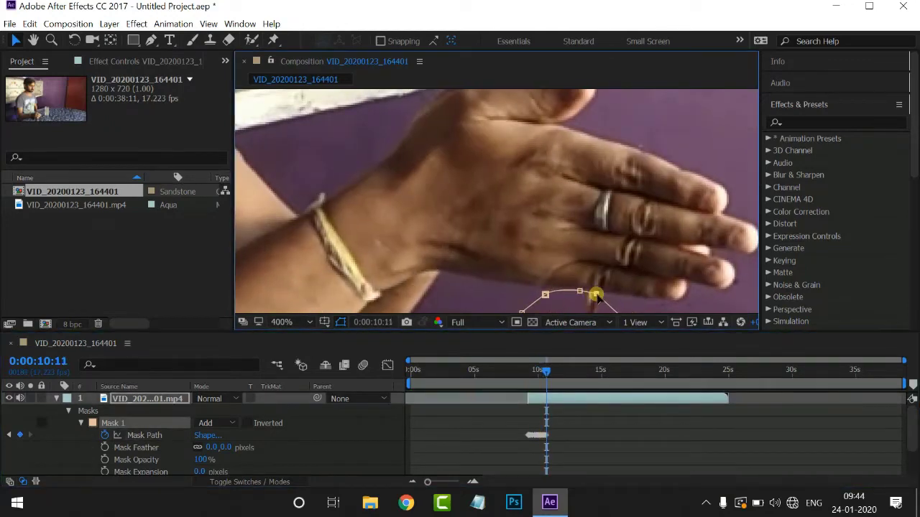
key("Page_Down")
key("Page_Down")
key("Page_Down")
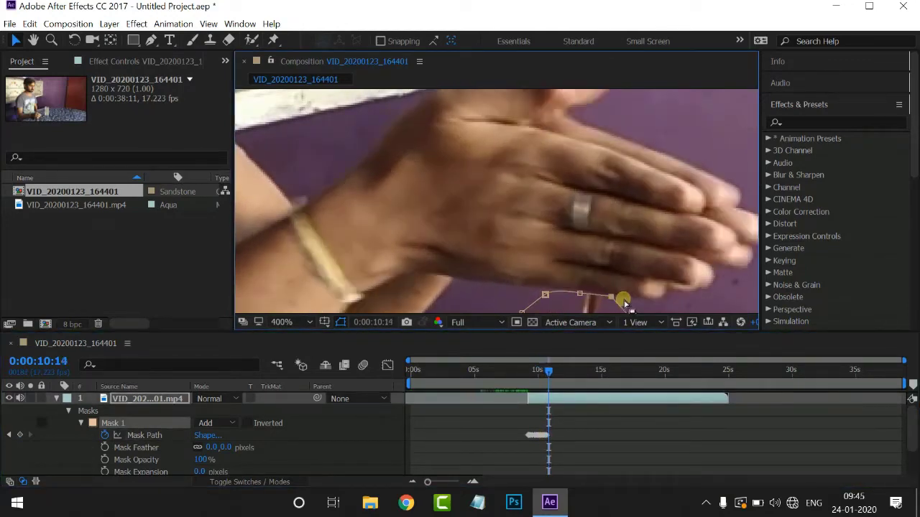
- Keep adjusting the right mask point while advancing frames up to 14:10
key("Page_Down")
key("Page_Down")
key("Page_Down")
left_click_drag(613, 298, 607, 301)
key("Page_Down")
key("Page_Down")
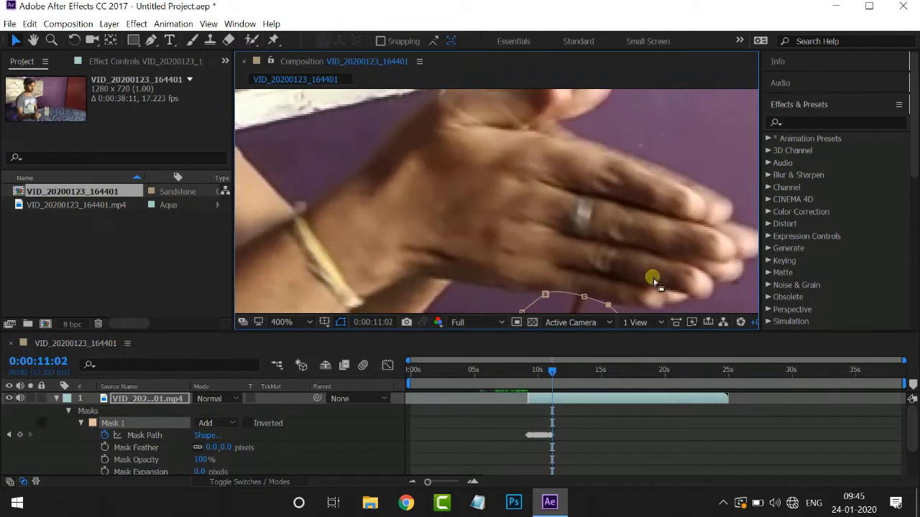
key("Page_Down")
key("Page_Down")
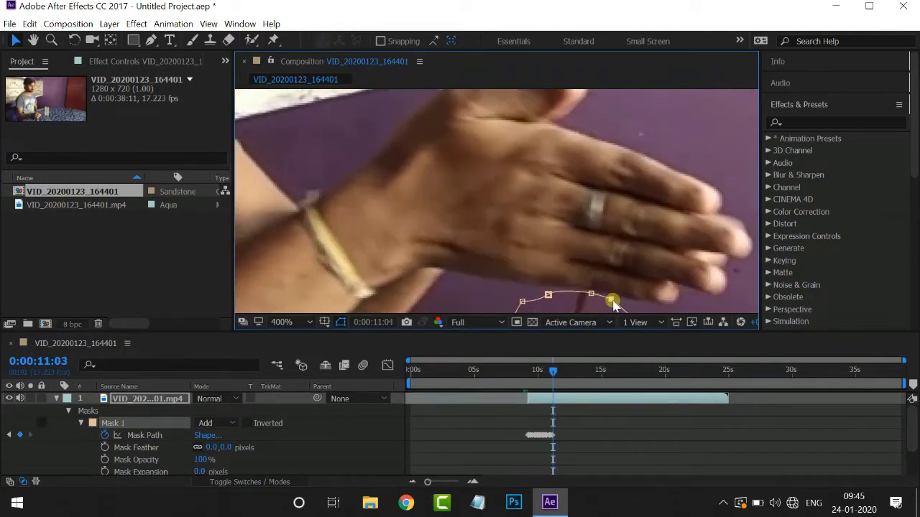
key("Page_Down")
key("Page_Down")
key("Page_Down")
key("Page_Down")
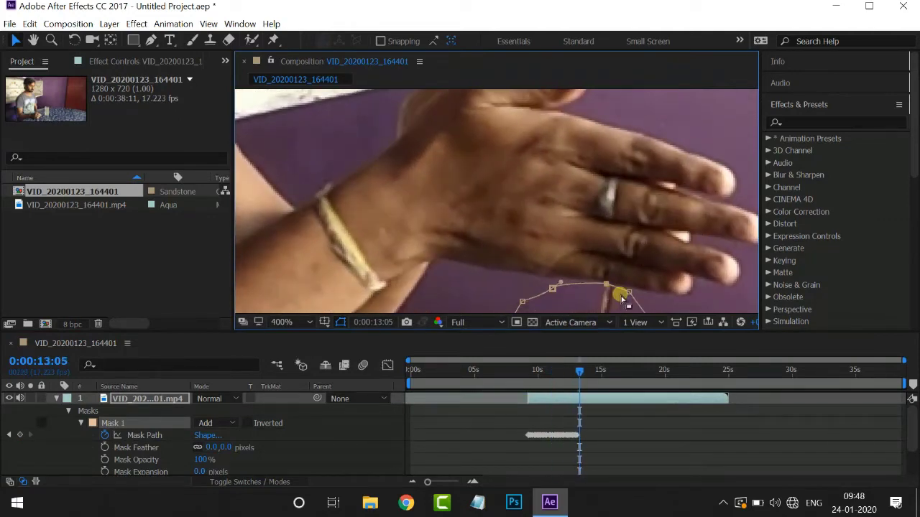
key("Page_Down")
key("Page_Down")
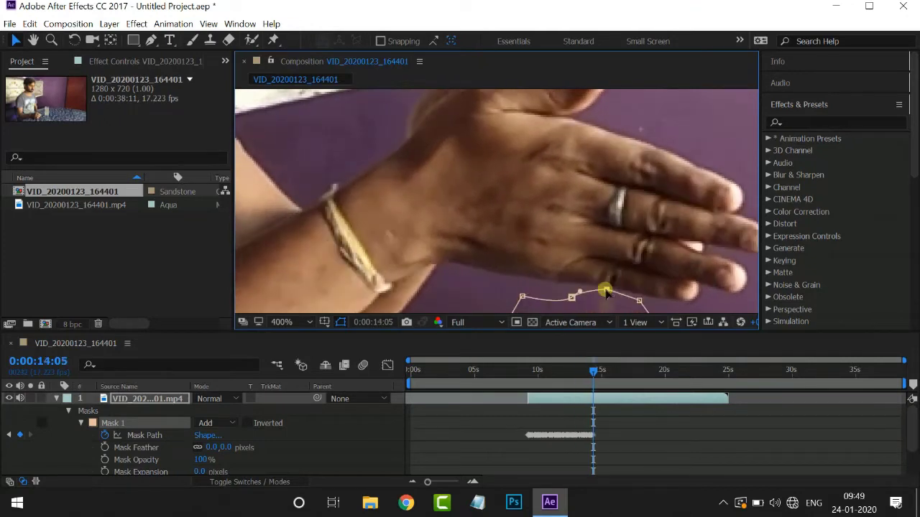
key("Page_Down")
key("Page_Down")
scroll(635, 277, "down", 2)
key("Page_Down")
key("Page_Down")
key("Page_Down")
left_click(606, 367)
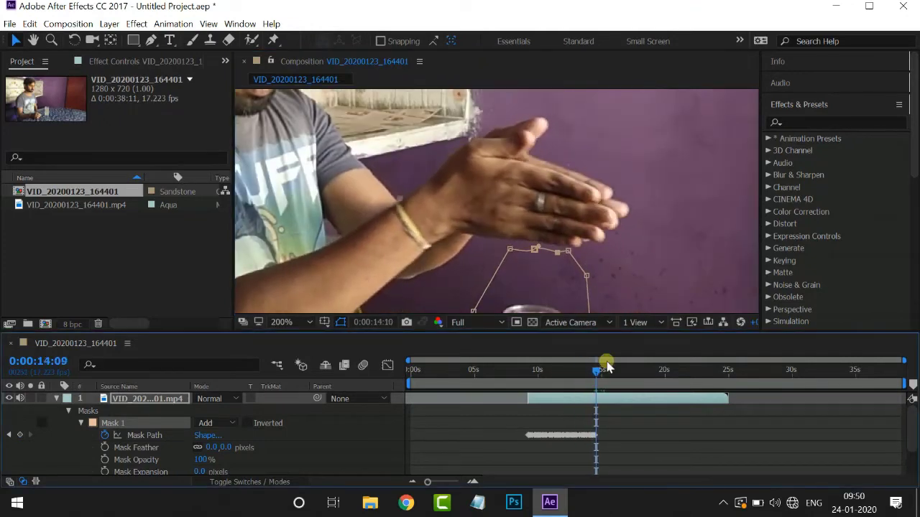
key("Page_Down")
key("Page_Down")
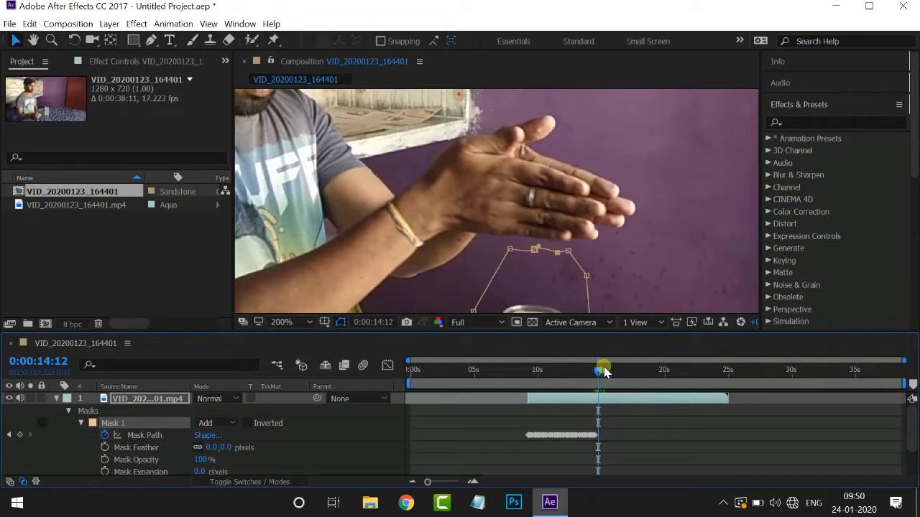
- Collapse the mask properties and set the playhead to 14:10, where the pour ends
left_click(60, 401)
left_click_drag(597, 371, 614, 384)
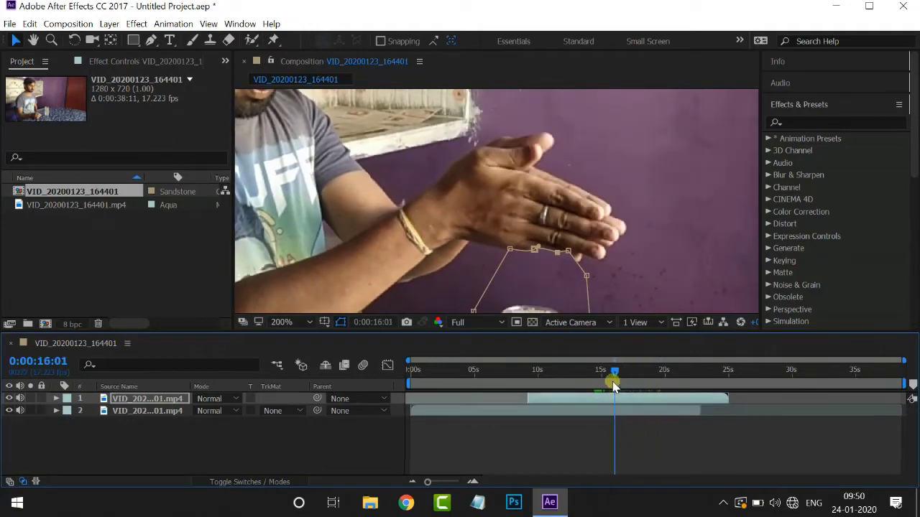
key("m")
left_click(619, 400)
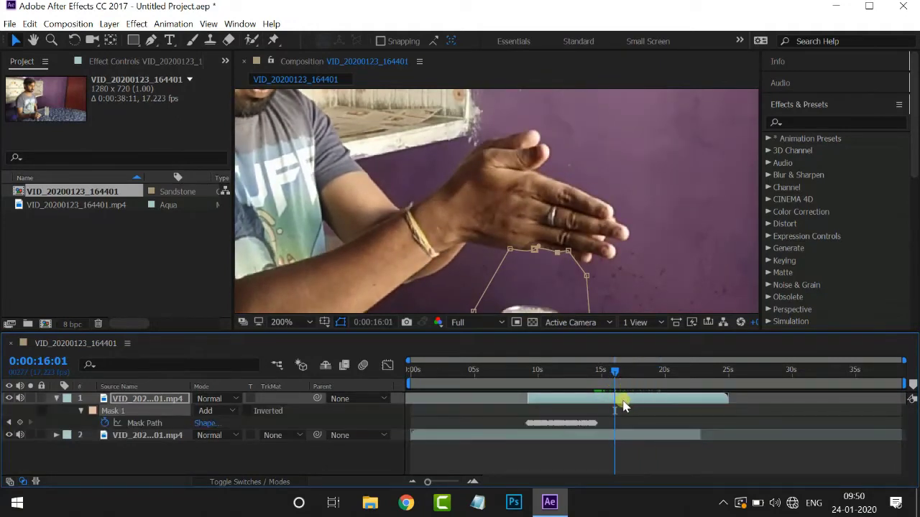
left_click_drag(610, 376, 596, 375)
left_click(604, 394)
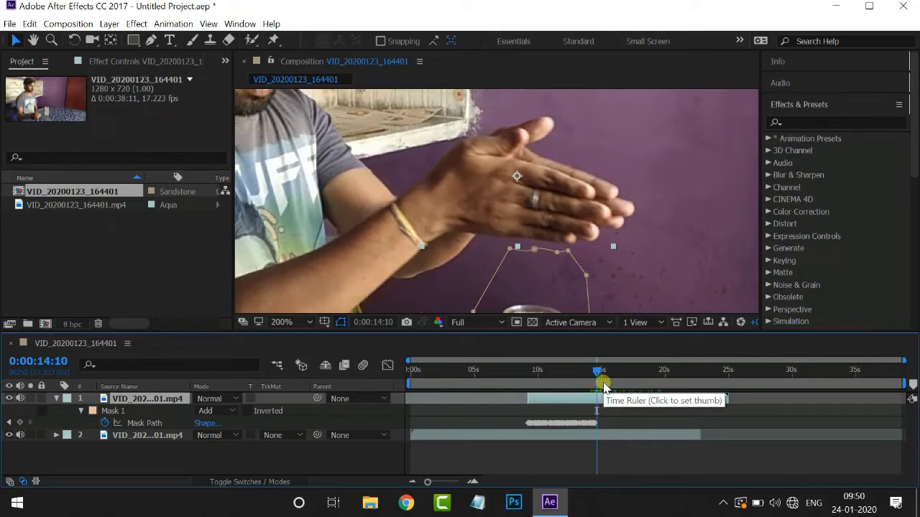
- Split the masked layer at 14:10 and delete the Masks from the new top layer
key("ctrl+shift+d")
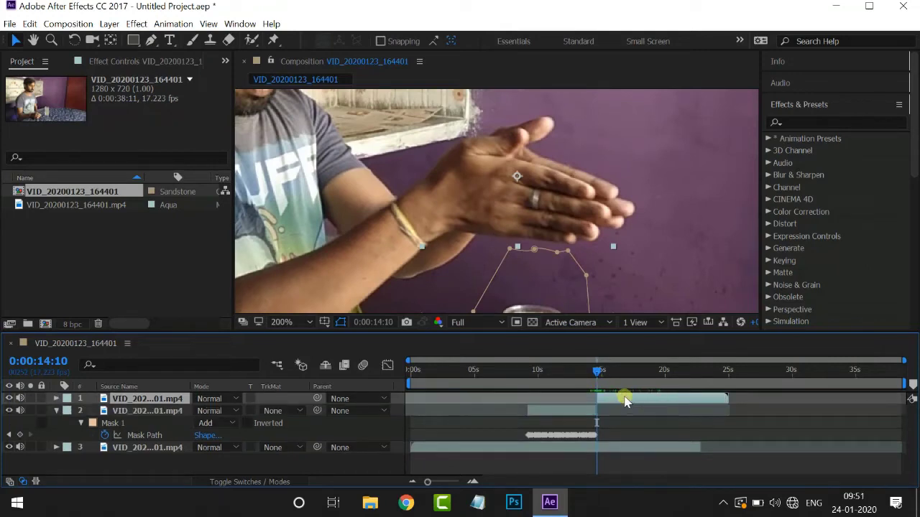
left_click(57, 400)
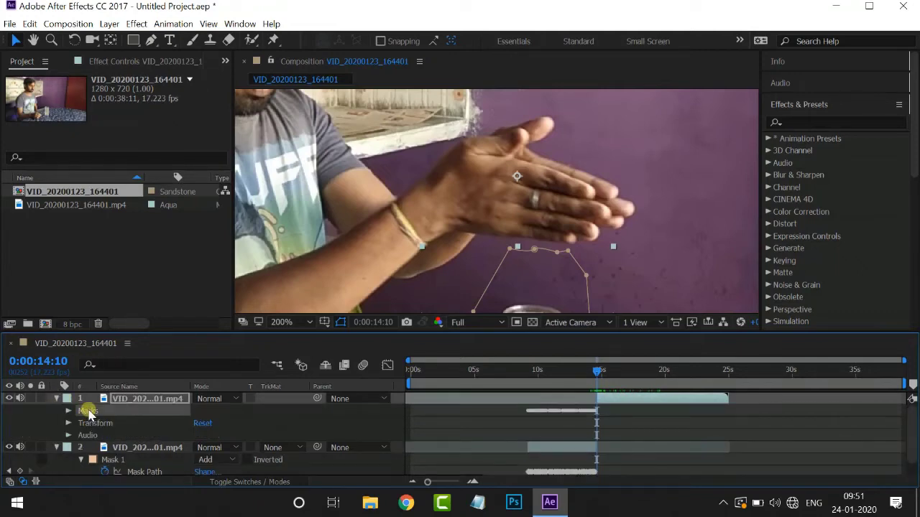
left_click(89, 411)
key("Delete")
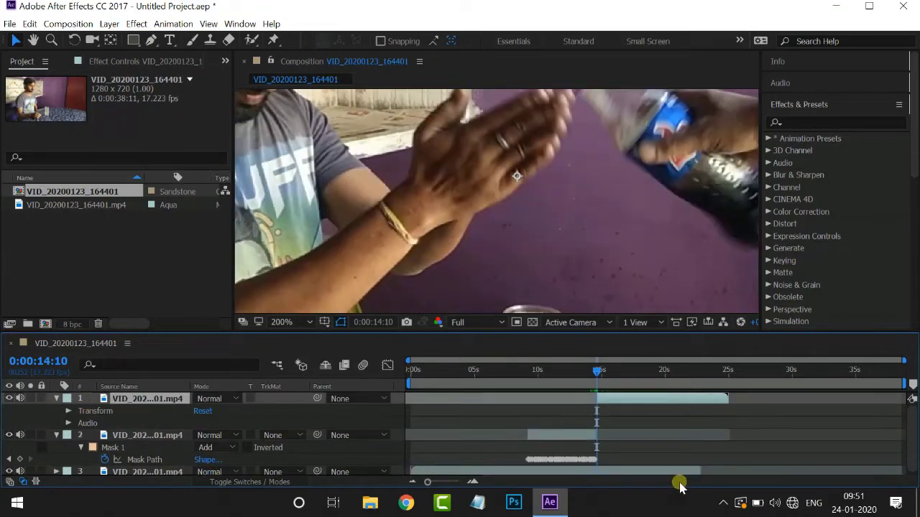
left_click(597, 372)
left_click_drag(595, 375, 597, 373)
- Fit the viewer and nudge the unmasked top layer slightly earlier, undoing a trial split at 15:07
left_click(296, 324)
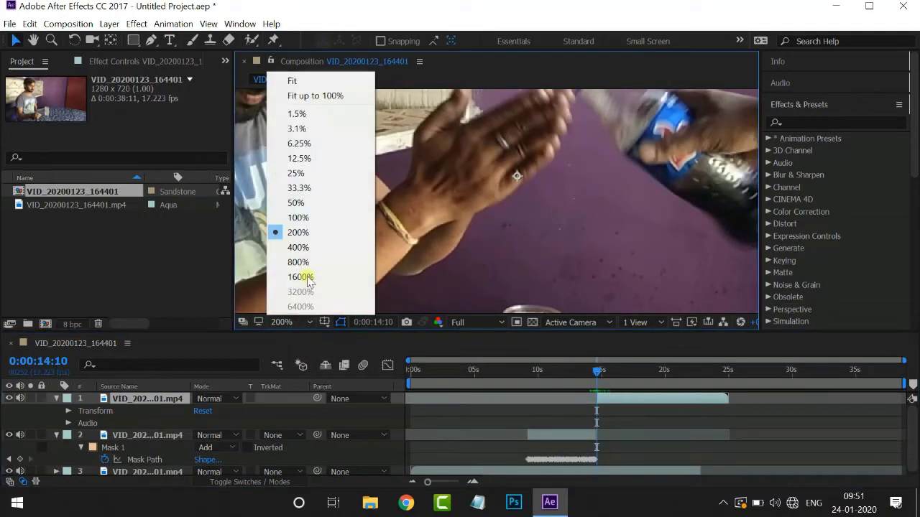
left_click(306, 81)
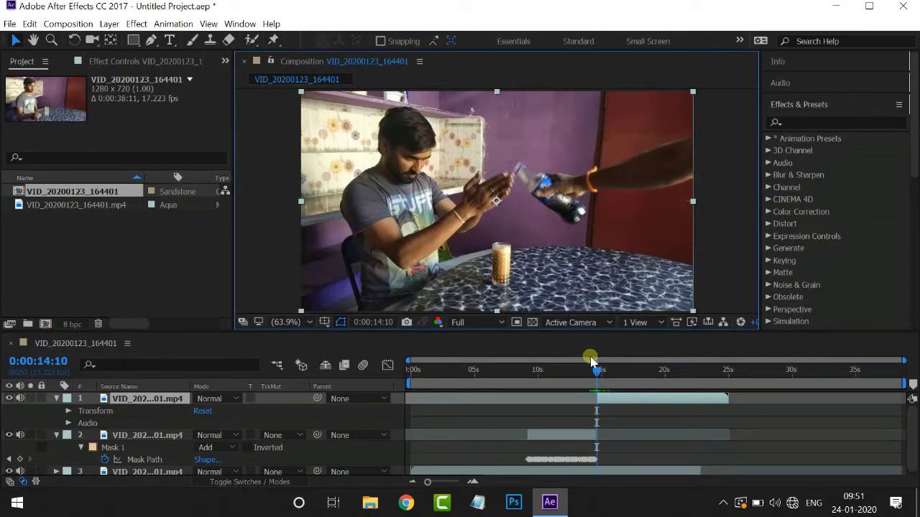
left_click_drag(595, 373, 608, 374)
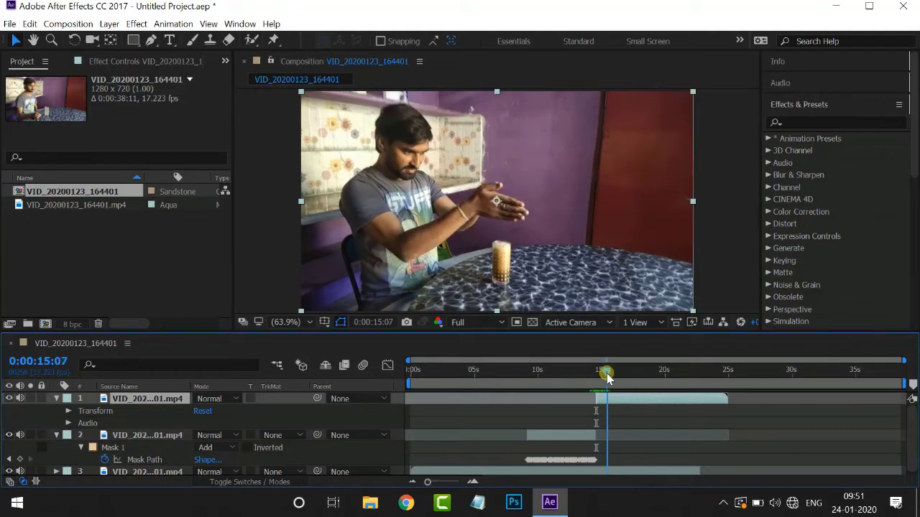
left_click(608, 398)
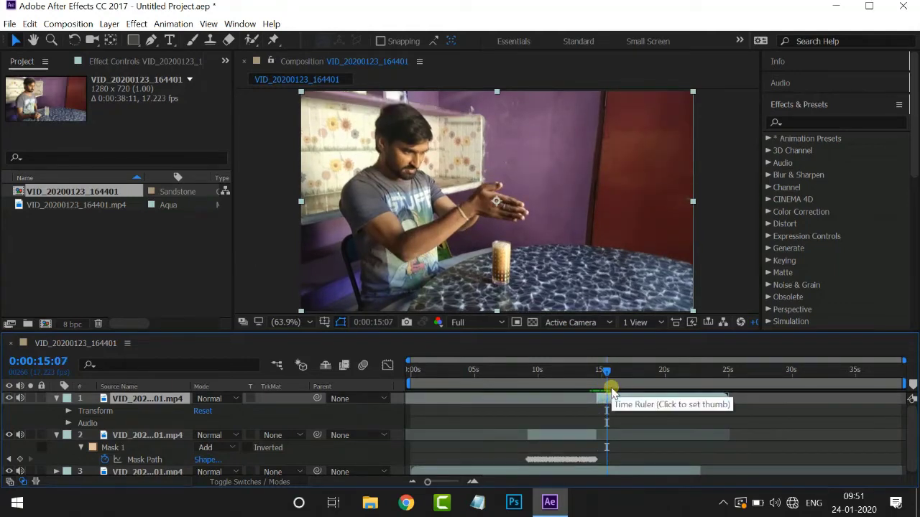
key("ctrl+shift+d")
left_click(598, 409)
key("ctrl+z")
left_click(636, 400)
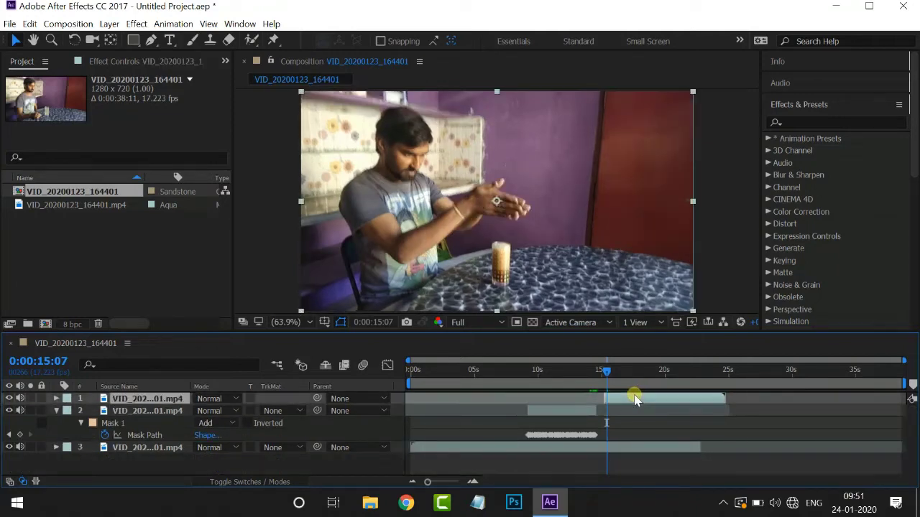
left_click_drag(631, 400, 626, 401)
mouse_move(553, 371)
left_mouse_down()
mouse_move(530, 366)
mouse_move(544, 367)
left_mouse_up()
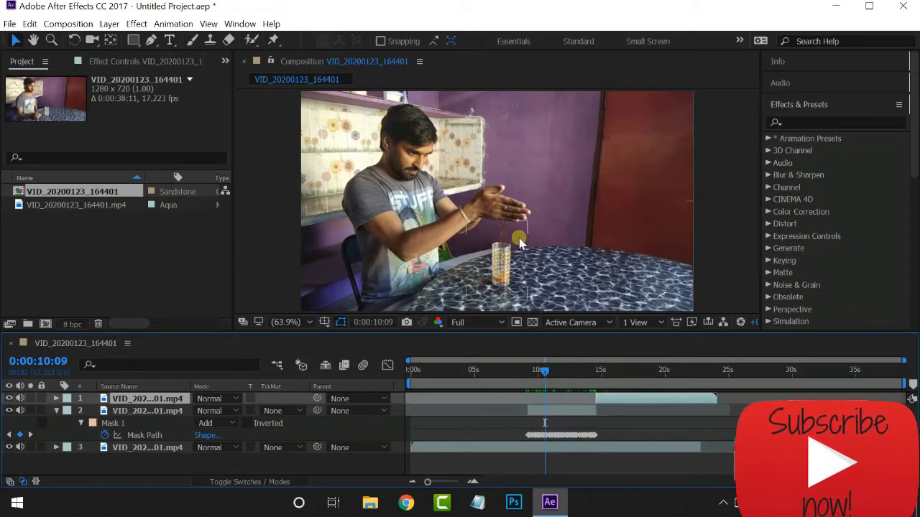
- Set Mask 1's feather on the masked pour layer to 21 pixels and play through the pour
scroll(532, 250, "up", 2)
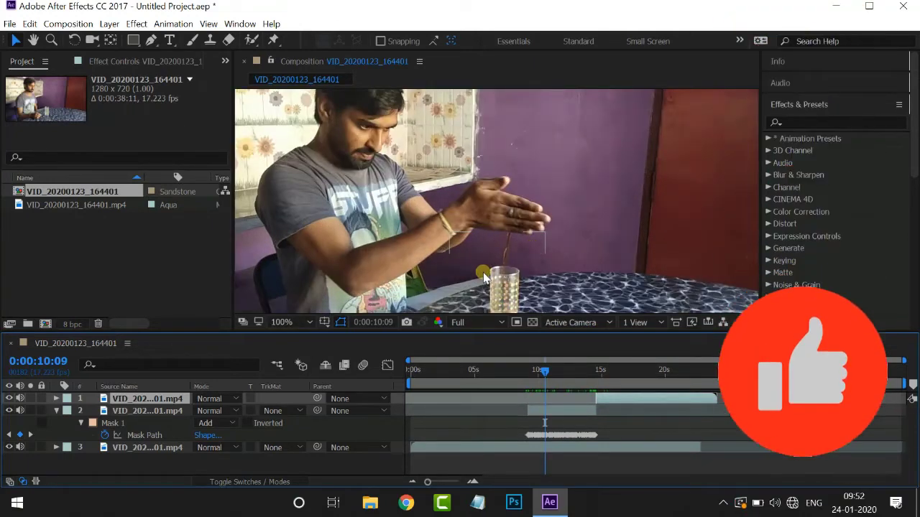
left_click(551, 418)
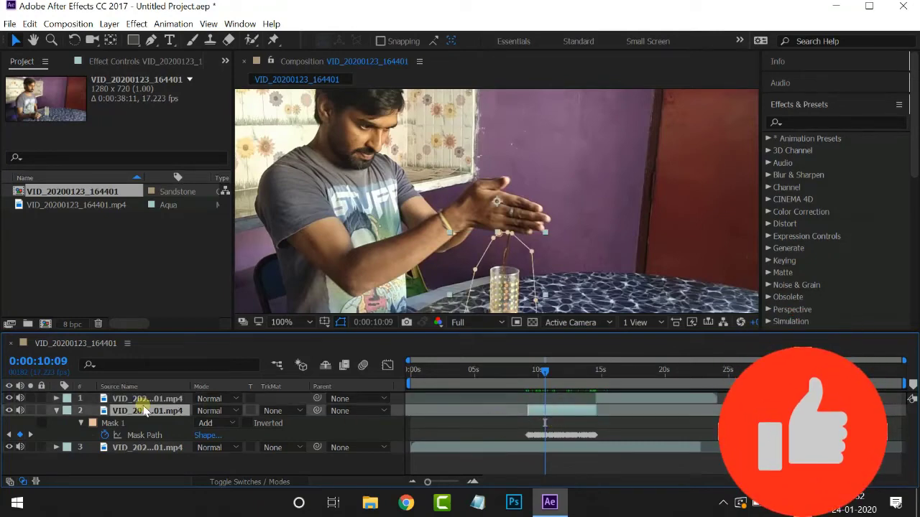
left_click(81, 423)
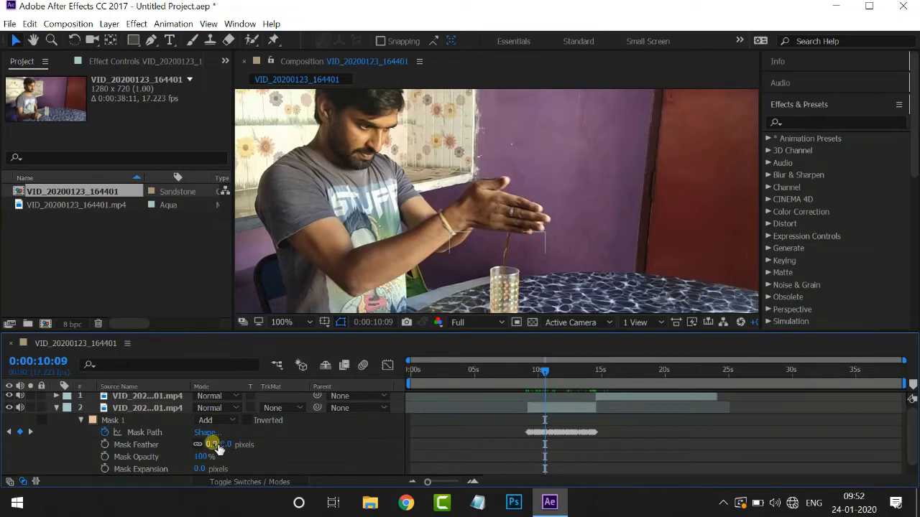
left_click_drag(219, 442, 222, 441)
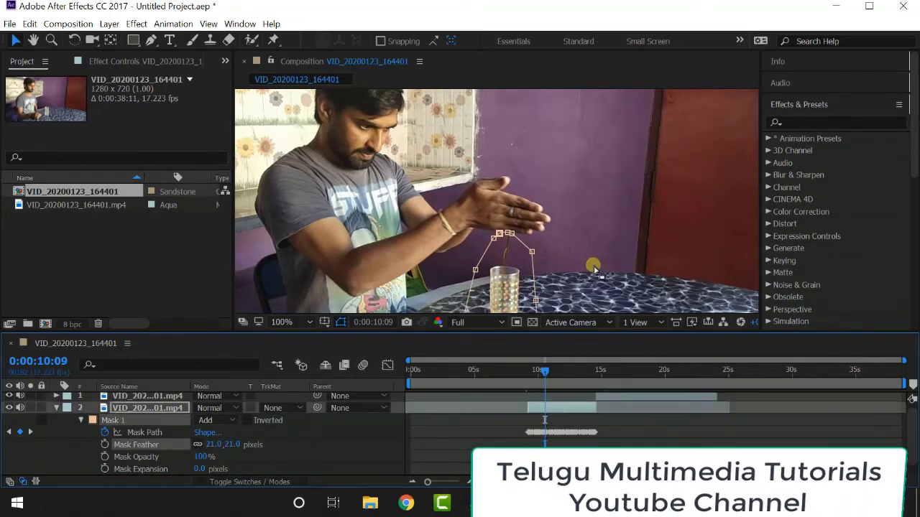
scroll(597, 264, "up", 2)
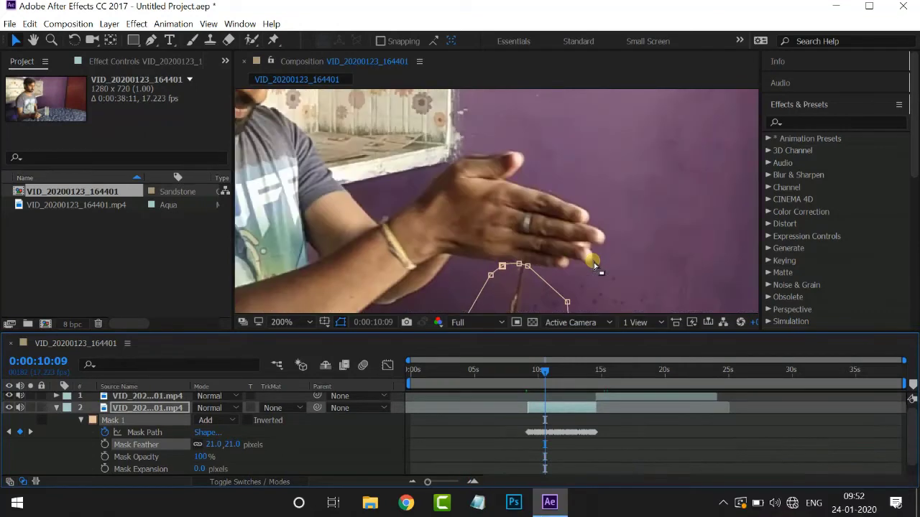
scroll(597, 267, "down", 2)
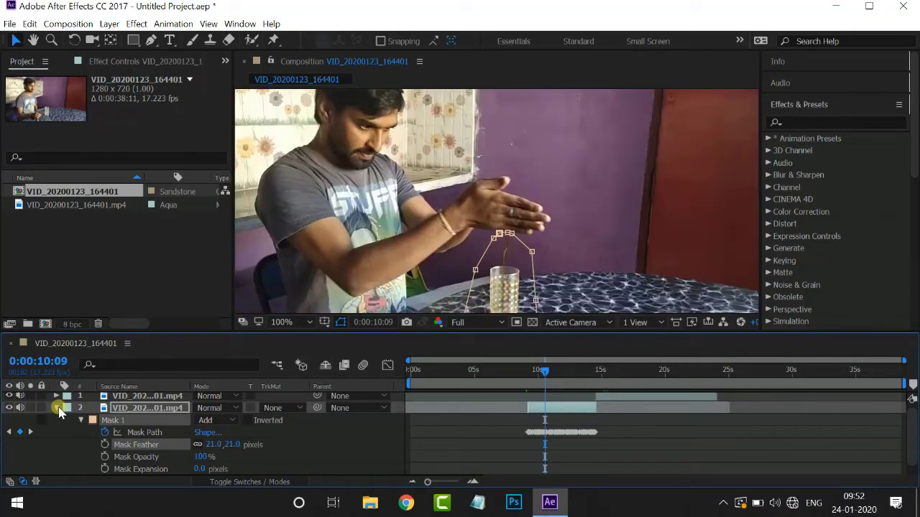
left_click(57, 408)
left_click(595, 459)
left_click_drag(570, 372, 619, 385)
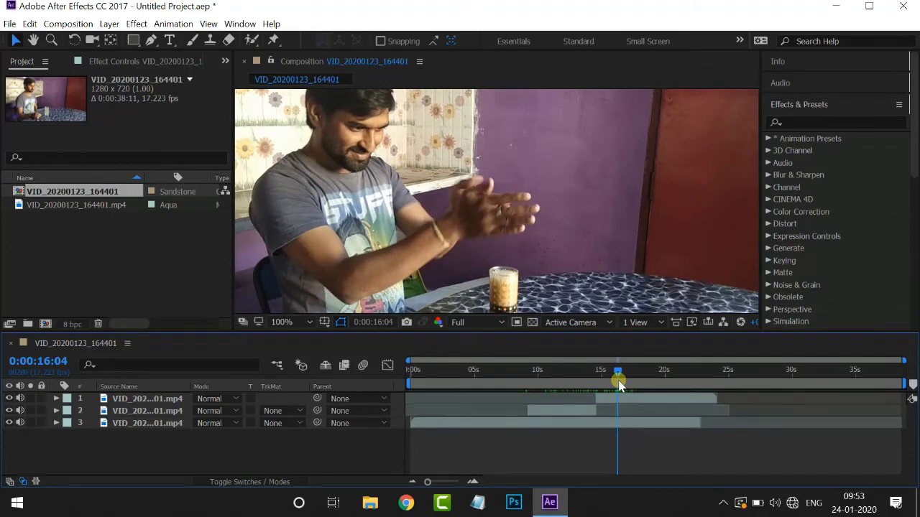
- Split the top layer at 16:04, delete its earlier piece, slide the rest left, and trim the background
left_click(610, 398)
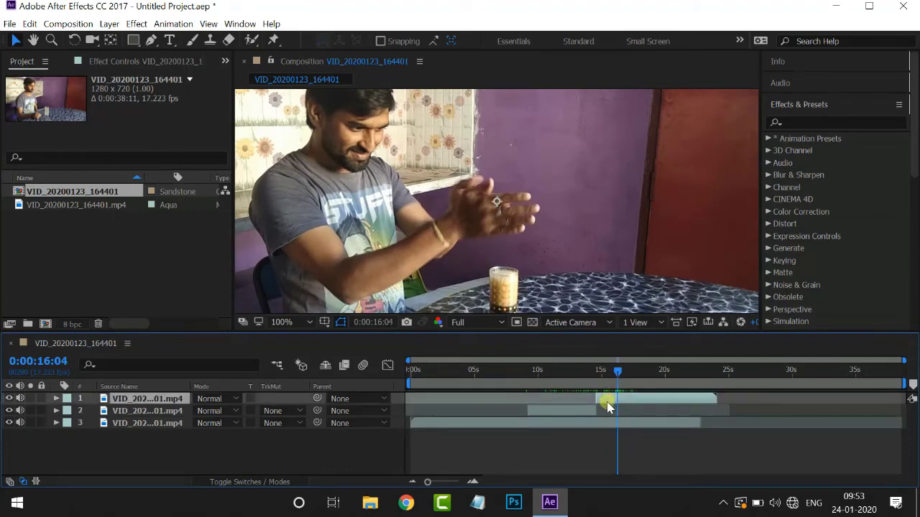
left_click(28, 24)
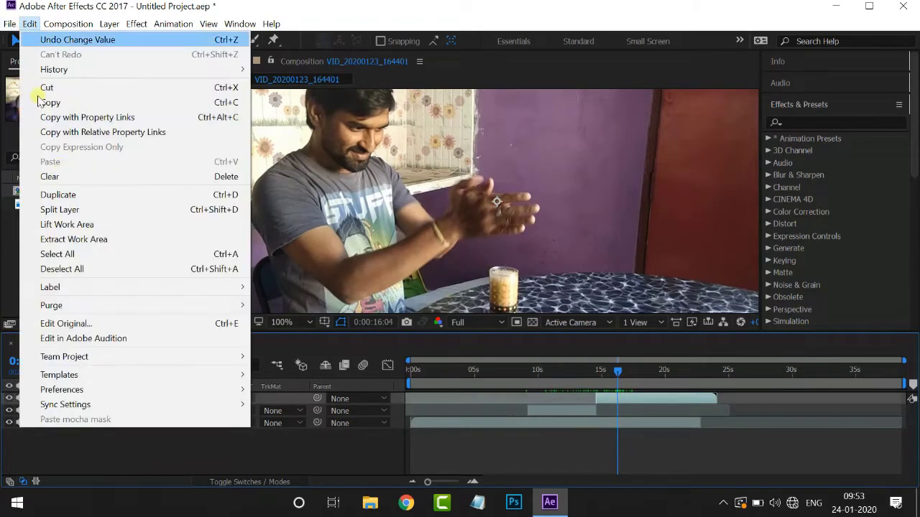
left_click(64, 208)
left_click(607, 410)
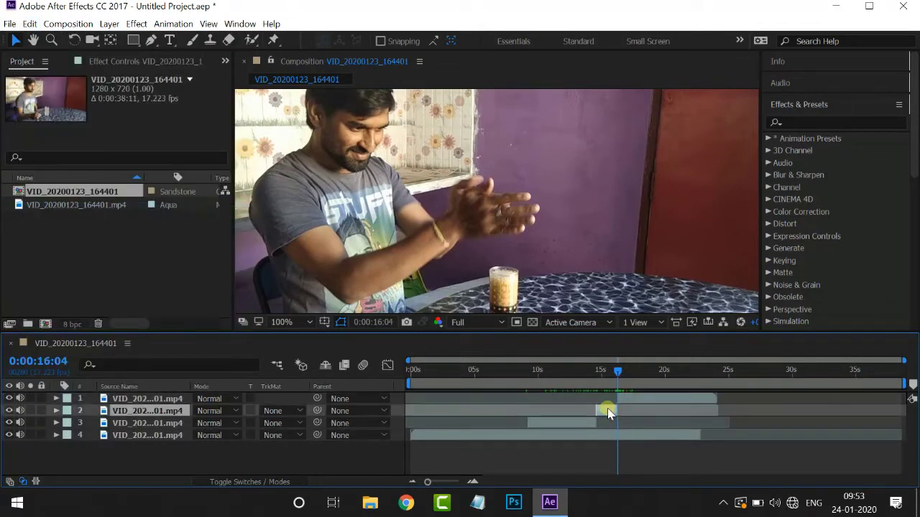
key("Delete")
left_click_drag(667, 396, 645, 399)
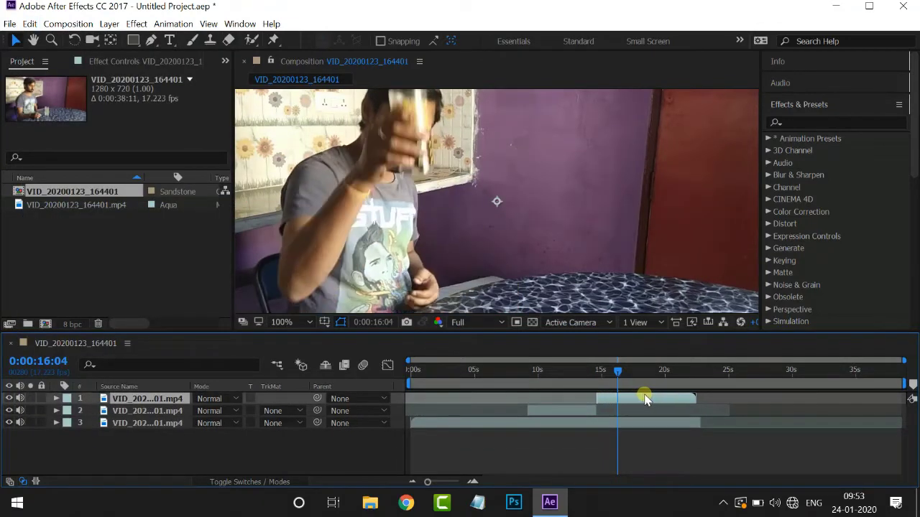
left_click(685, 425)
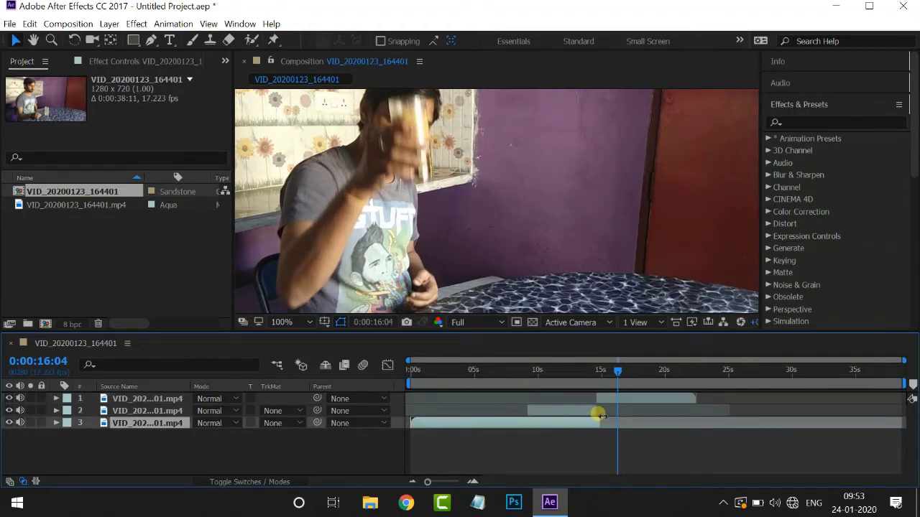
left_click_drag(571, 372, 654, 386)
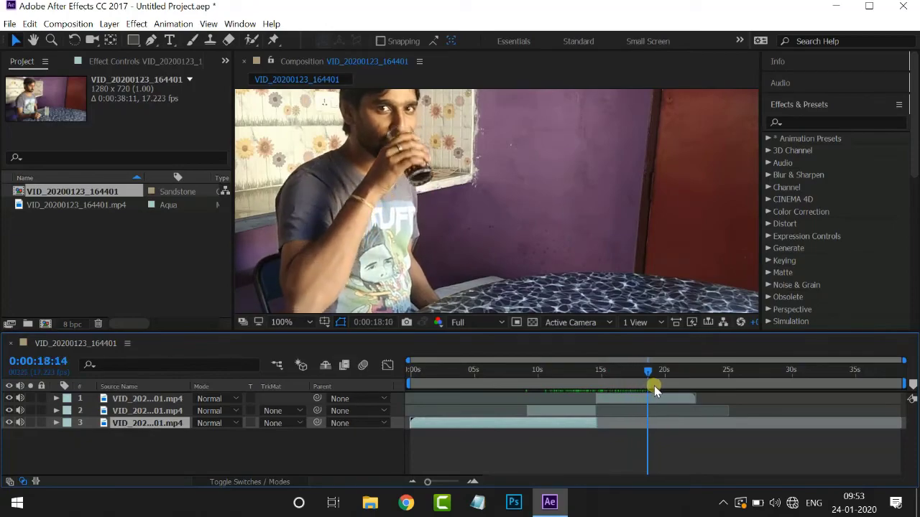